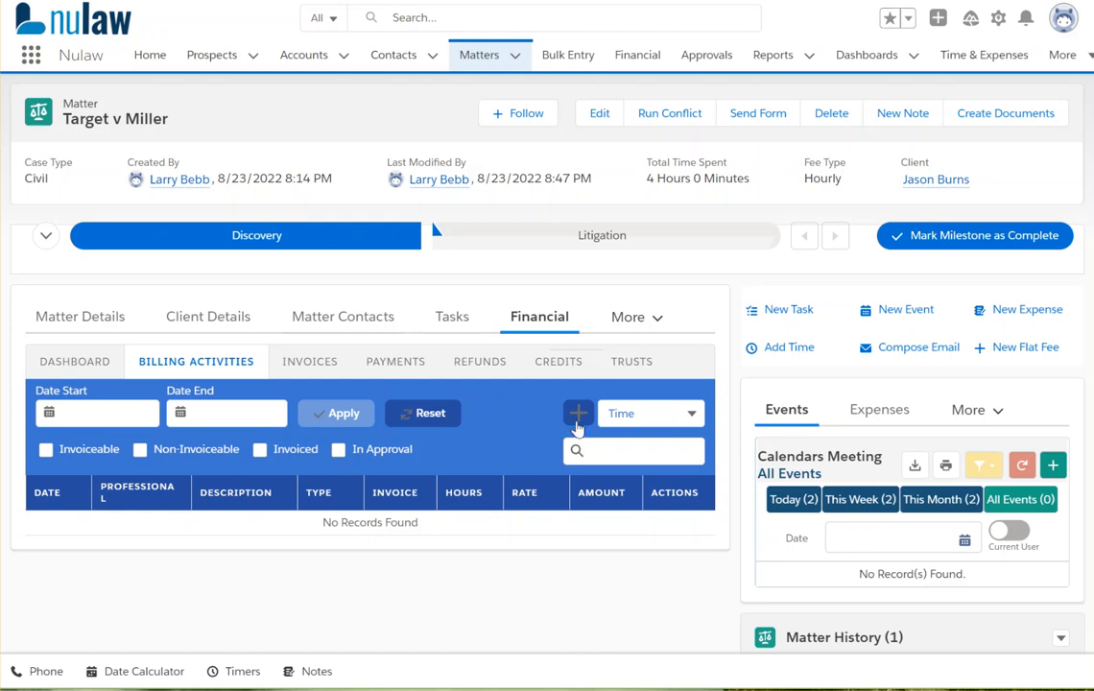
Step: Add an invoiceable 1-hour time entry described as "Deposition" and save it with the option to add another entry
click(579, 415)
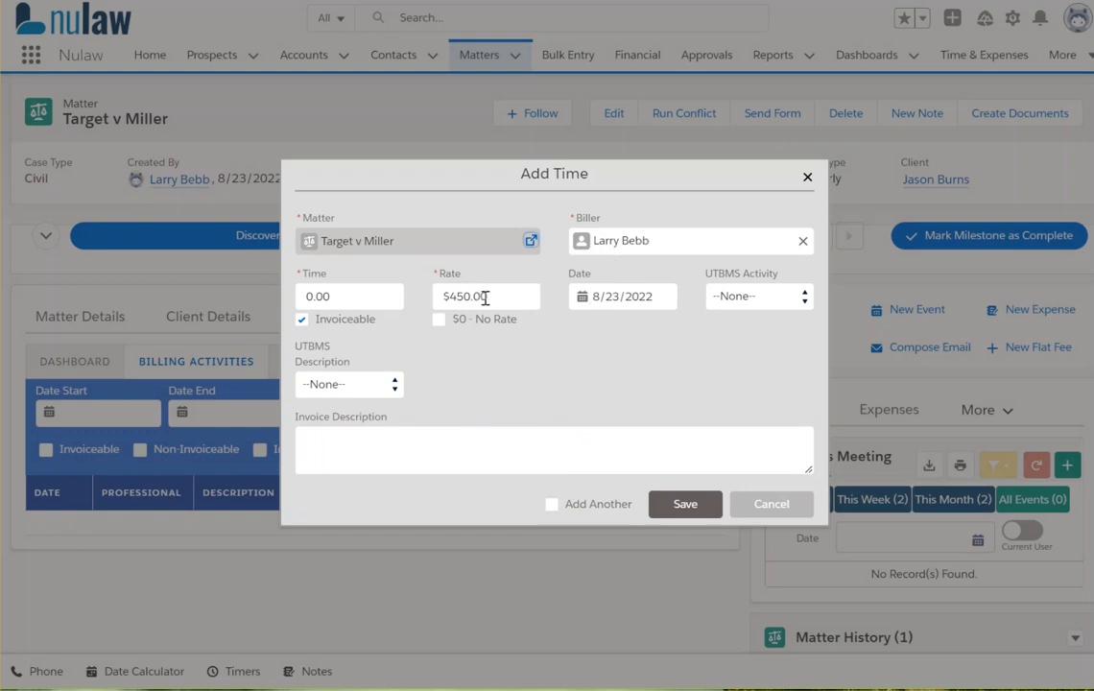
click(300, 296)
text(1)
key(Tab)
click(388, 443)
text(Depos)
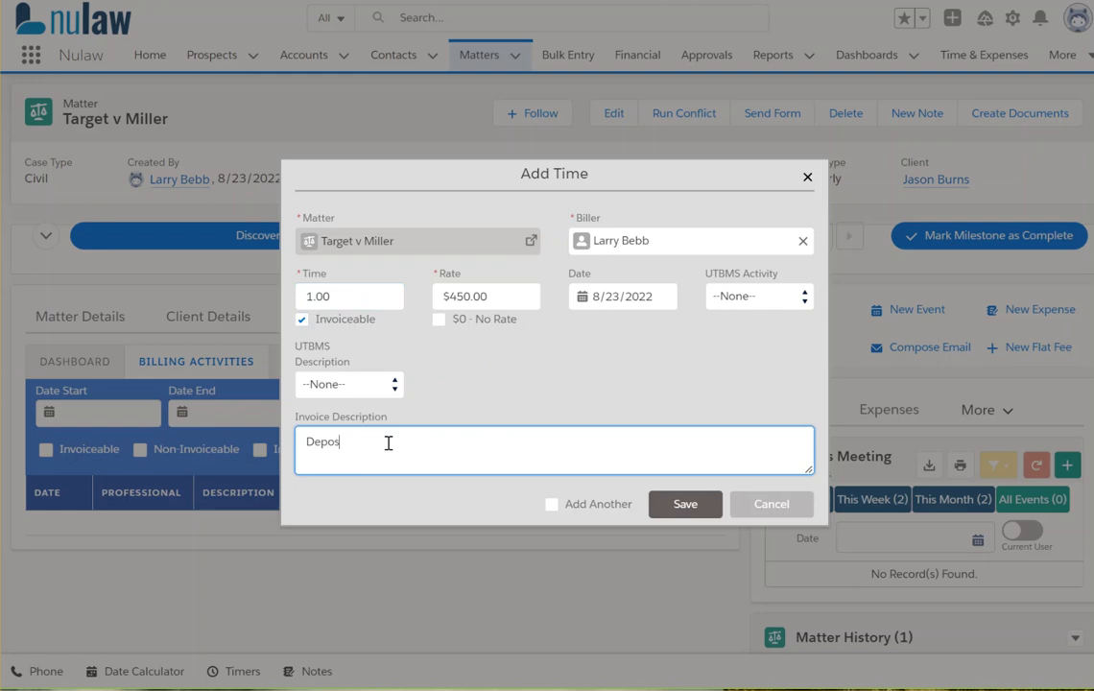
text(ition)
click(551, 504)
click(683, 506)
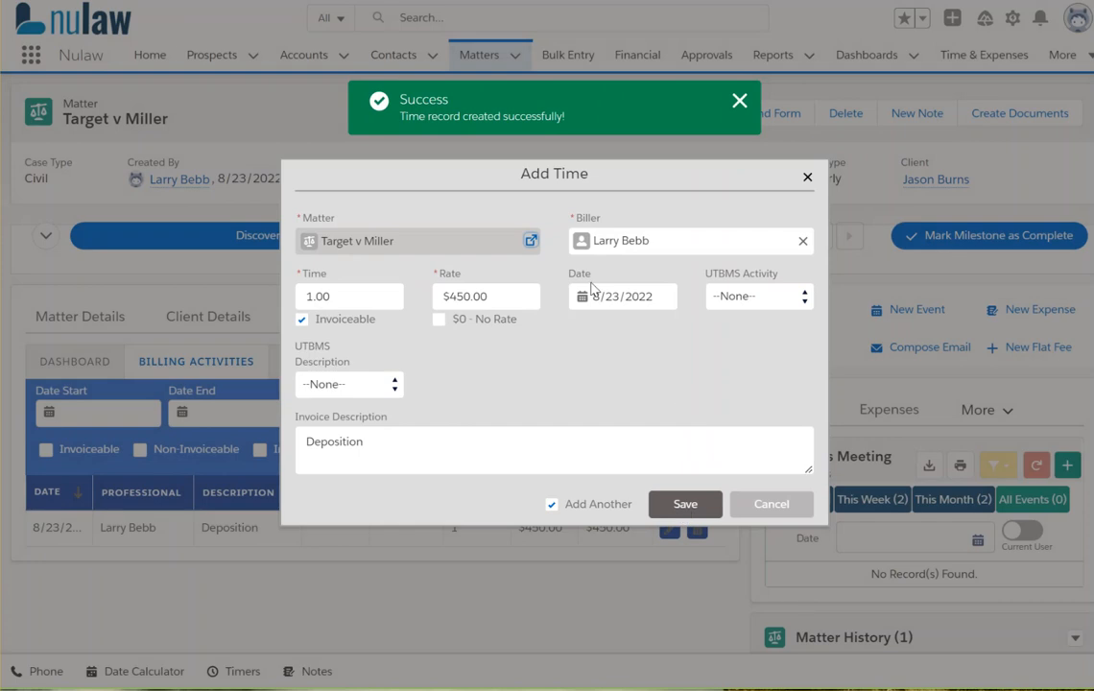
Step: Save a second Deposition time entry of 2 hours without adding another one
click(353, 300)
key(BackSpace)
text(2)
key(Tab)
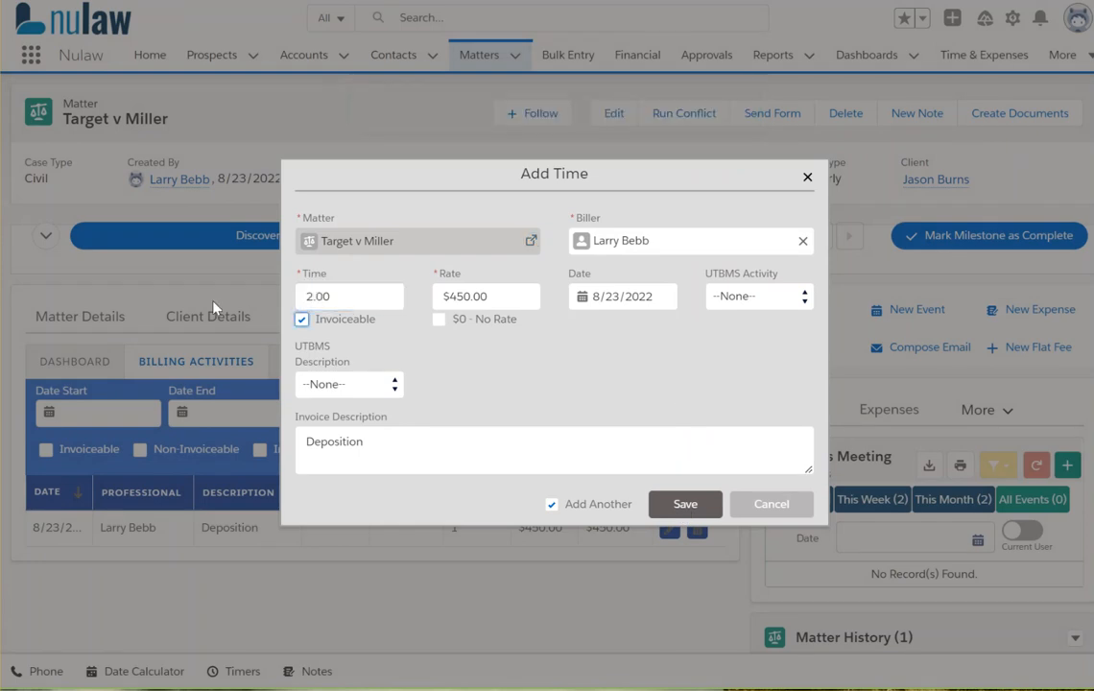
click(549, 509)
click(686, 506)
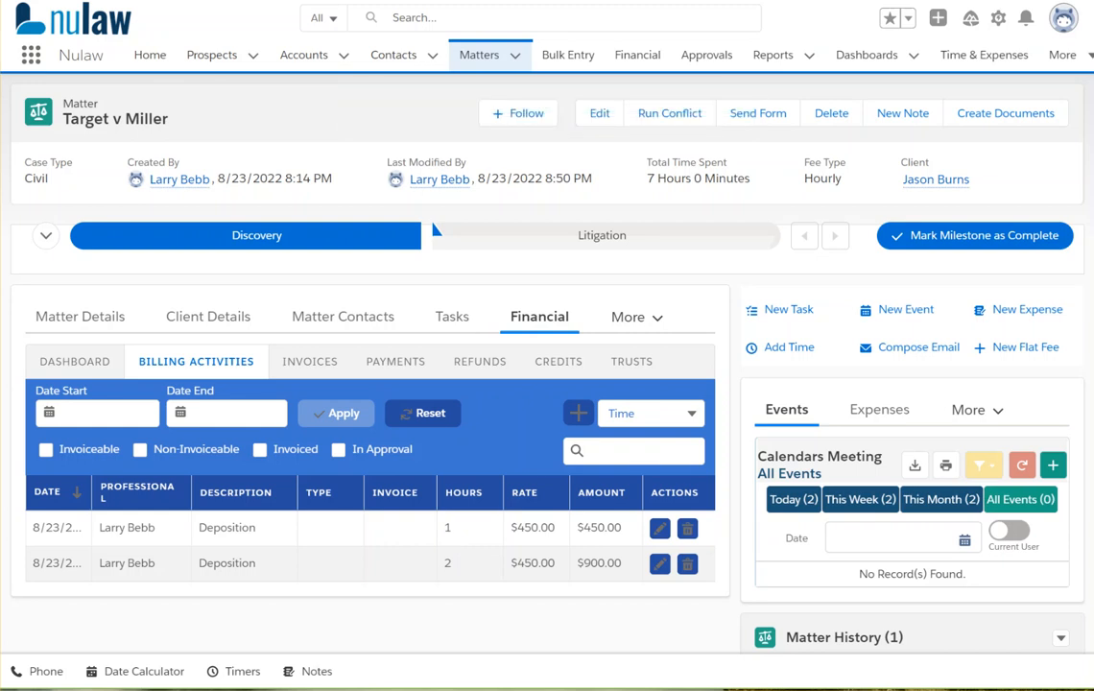
Step: Create a new timer for the current matter with the invoice description "Conf Call"
click(241, 671)
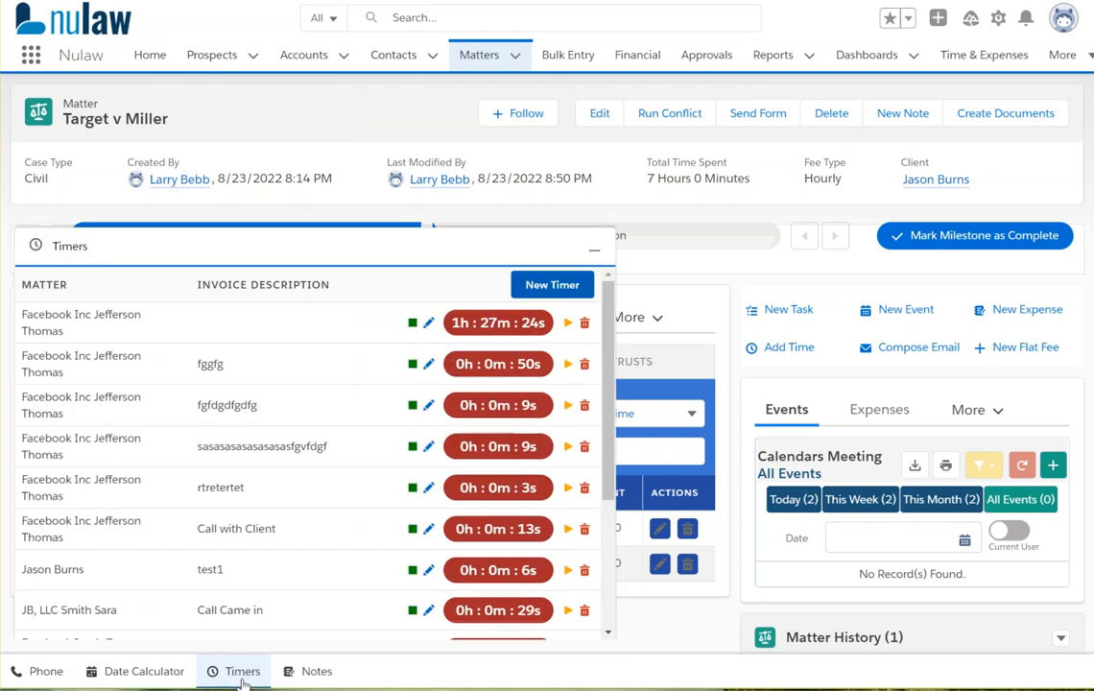
click(579, 301)
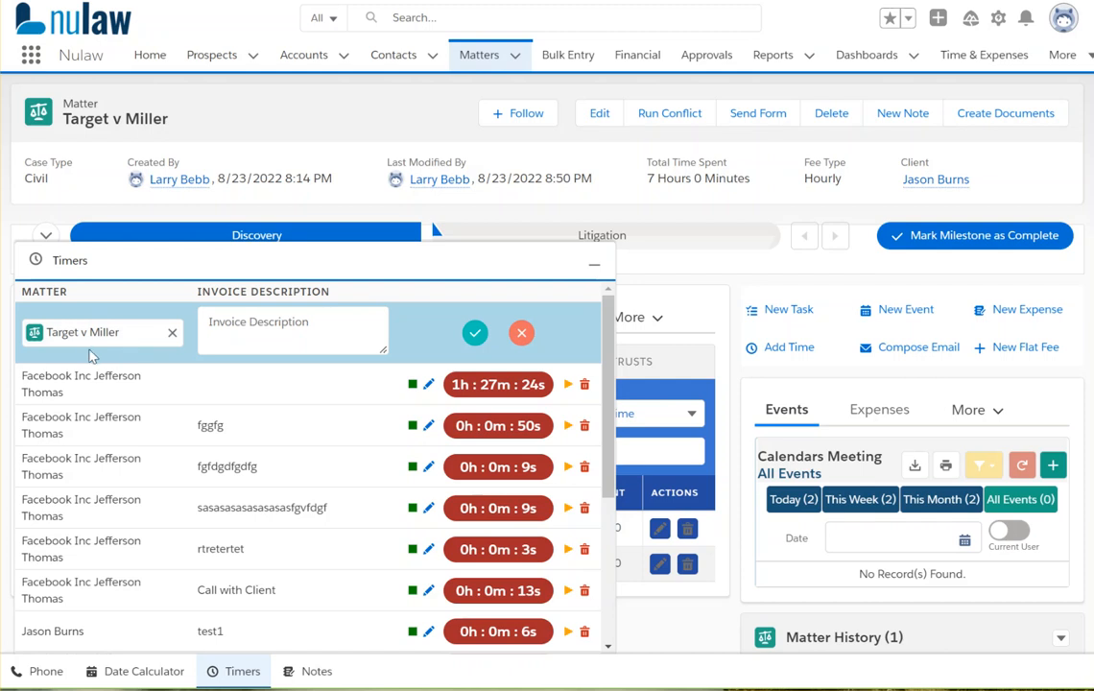
click(258, 323)
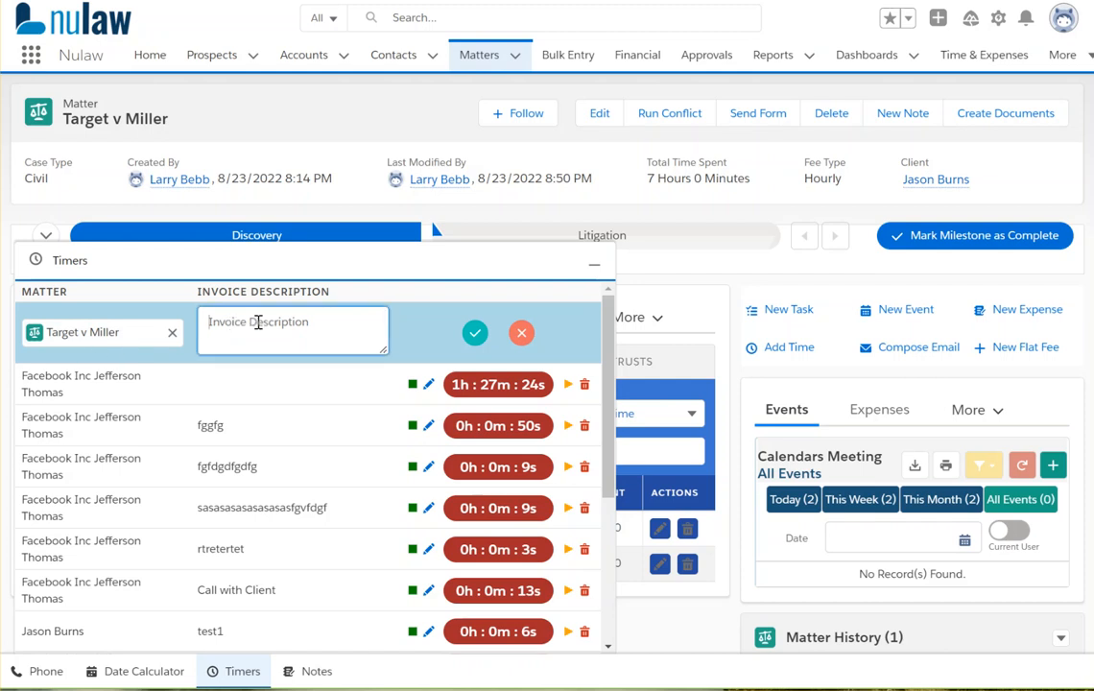
text(Conf Call)
click(476, 332)
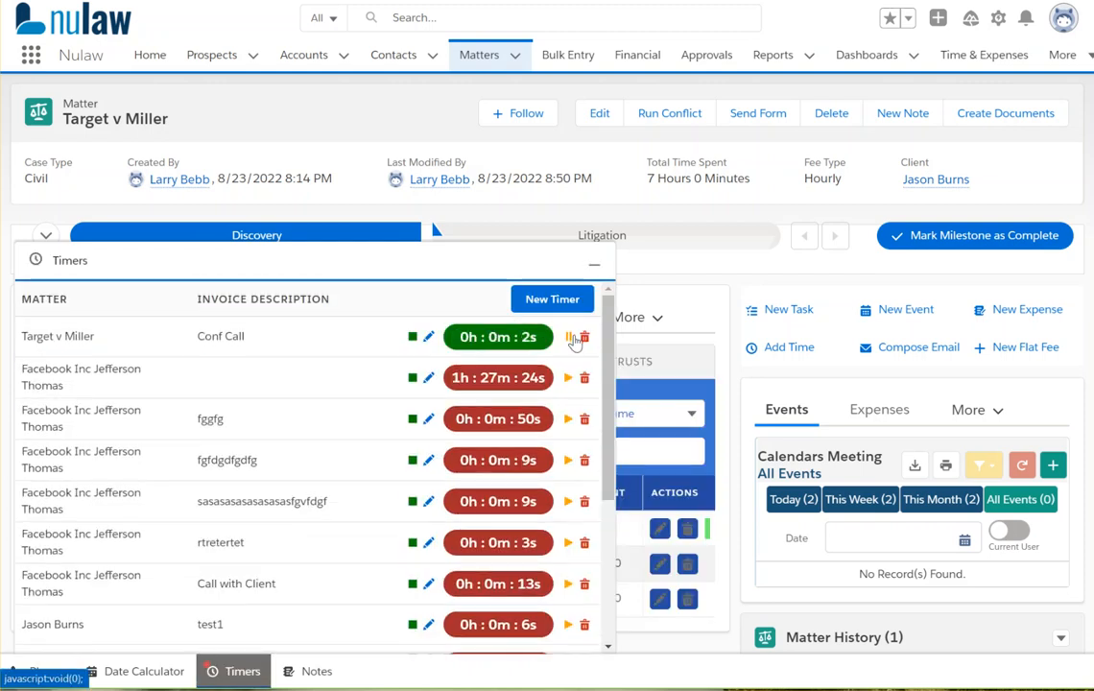
Step: Pause the Conf Call timer, resume it, and pause it again
click(571, 339)
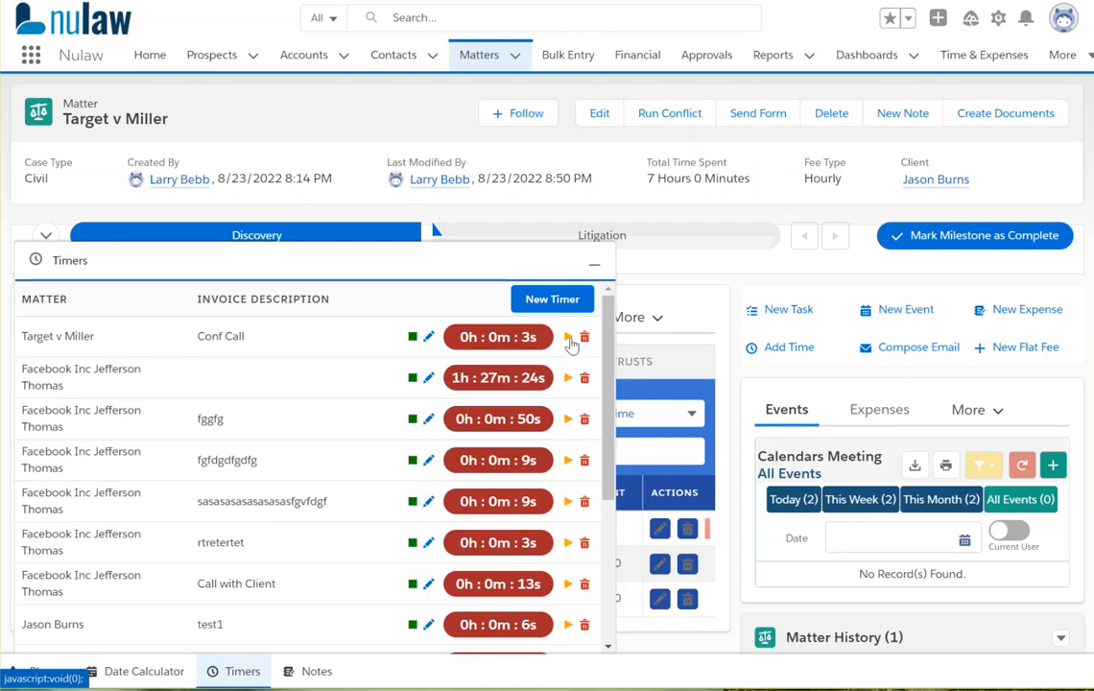
click(569, 339)
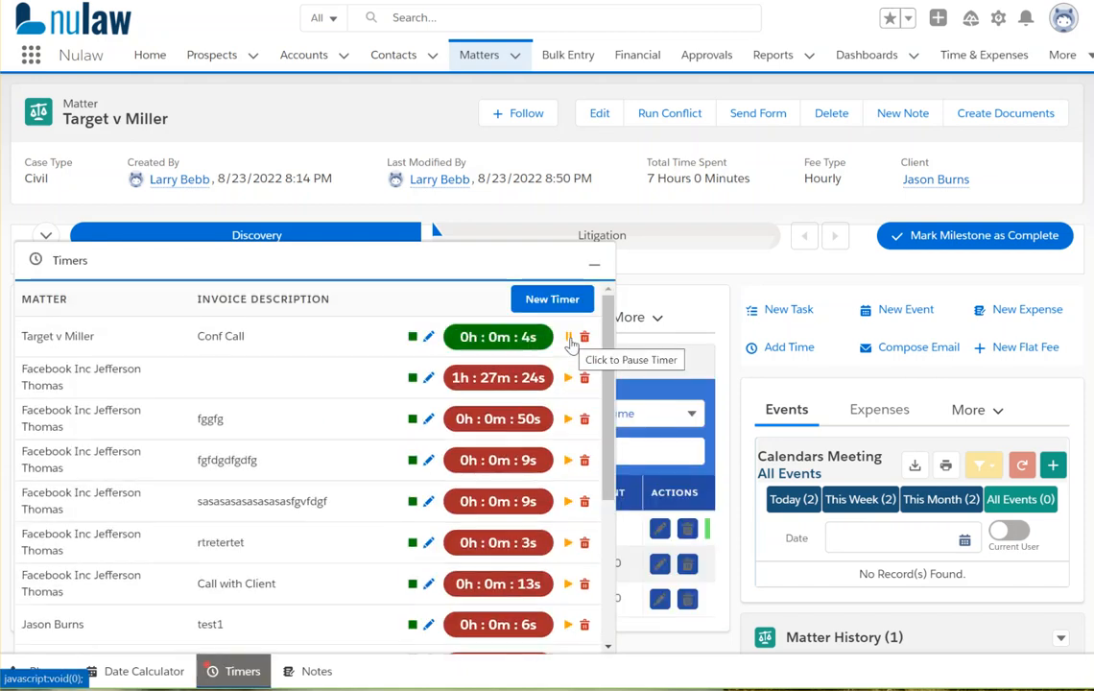
click(569, 339)
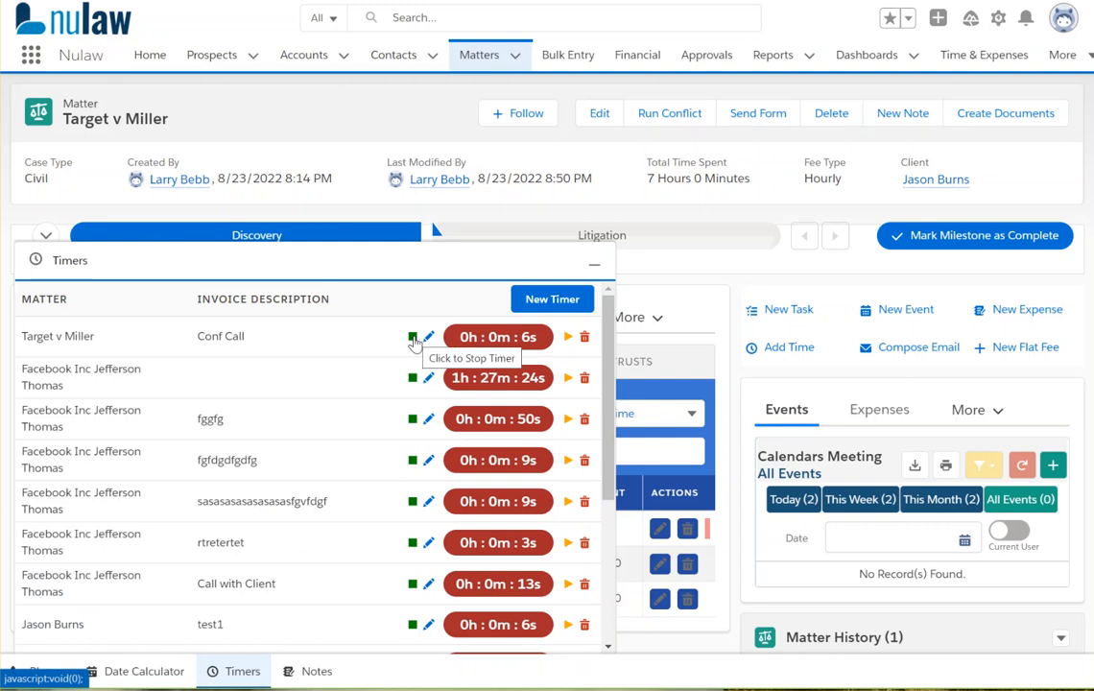
Step: Stop the Conf Call timer and save its time entry with the time set to 5 hours
click(413, 337)
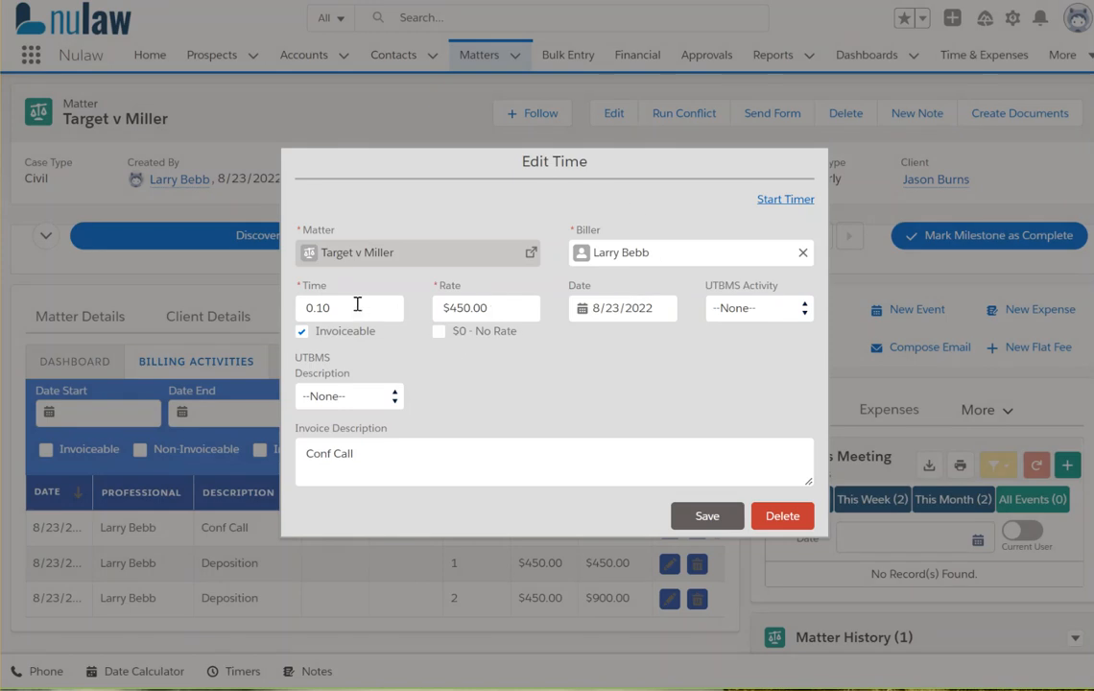
drag(357, 310, 242, 313)
text(5)
key(Tab)
click(712, 519)
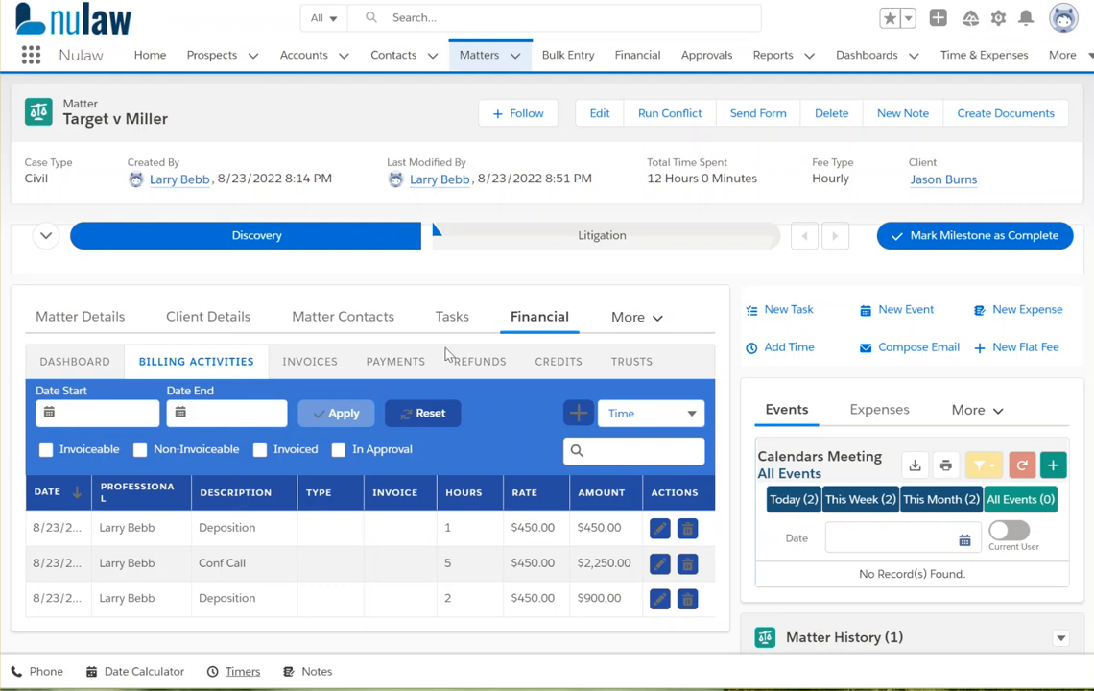
Step: Fill the first bulk time entry row with the Target matter, 2 hours and the invoice description "Discovery"
click(568, 55)
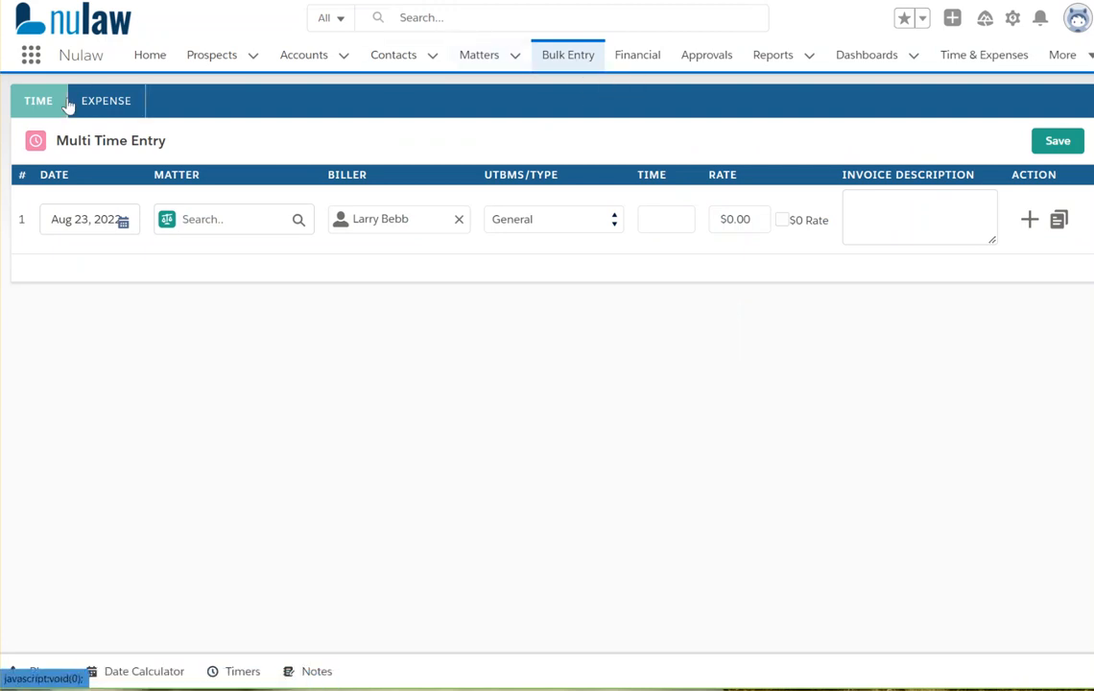
click(208, 225)
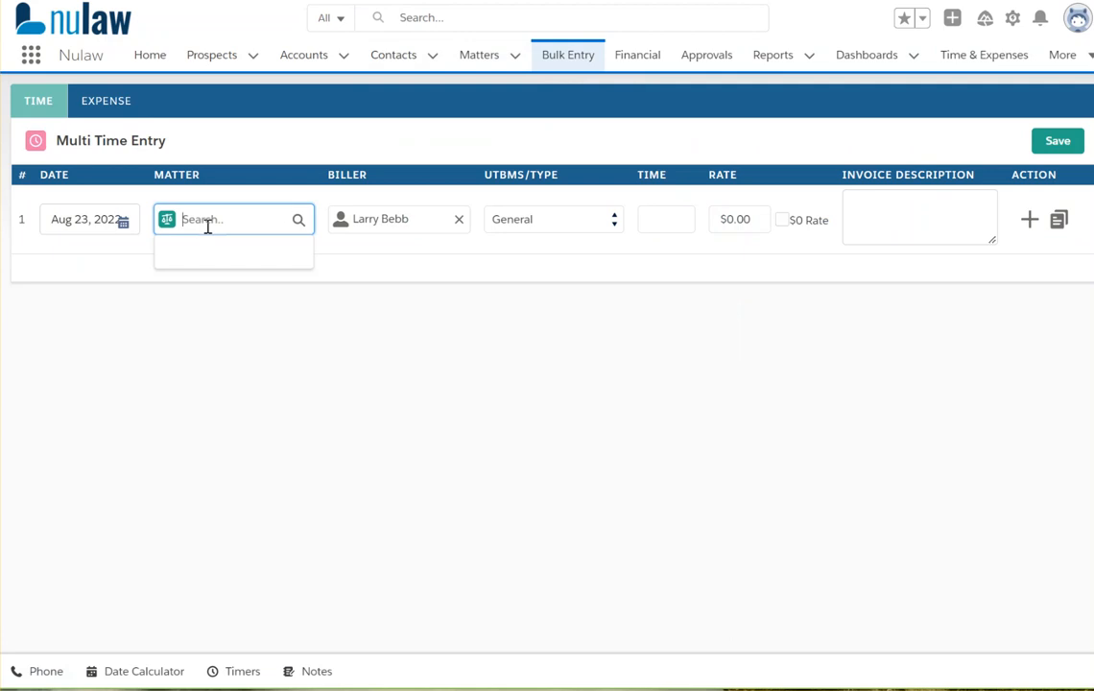
click(236, 269)
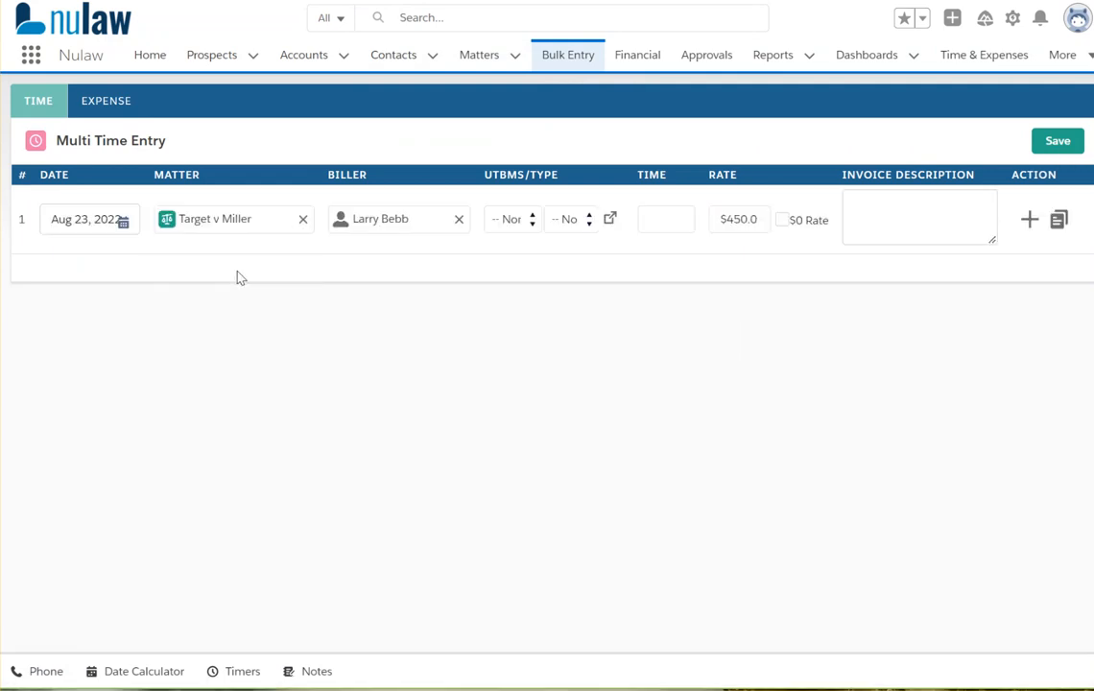
click(667, 217)
text(2)
key(Tab)
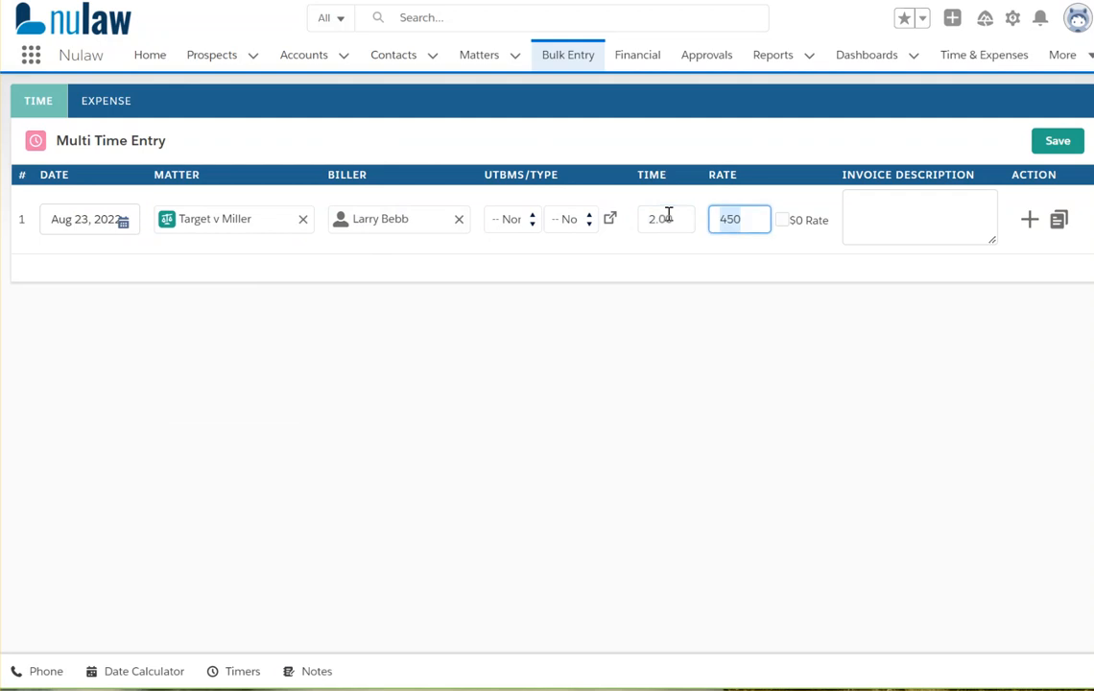
click(875, 211)
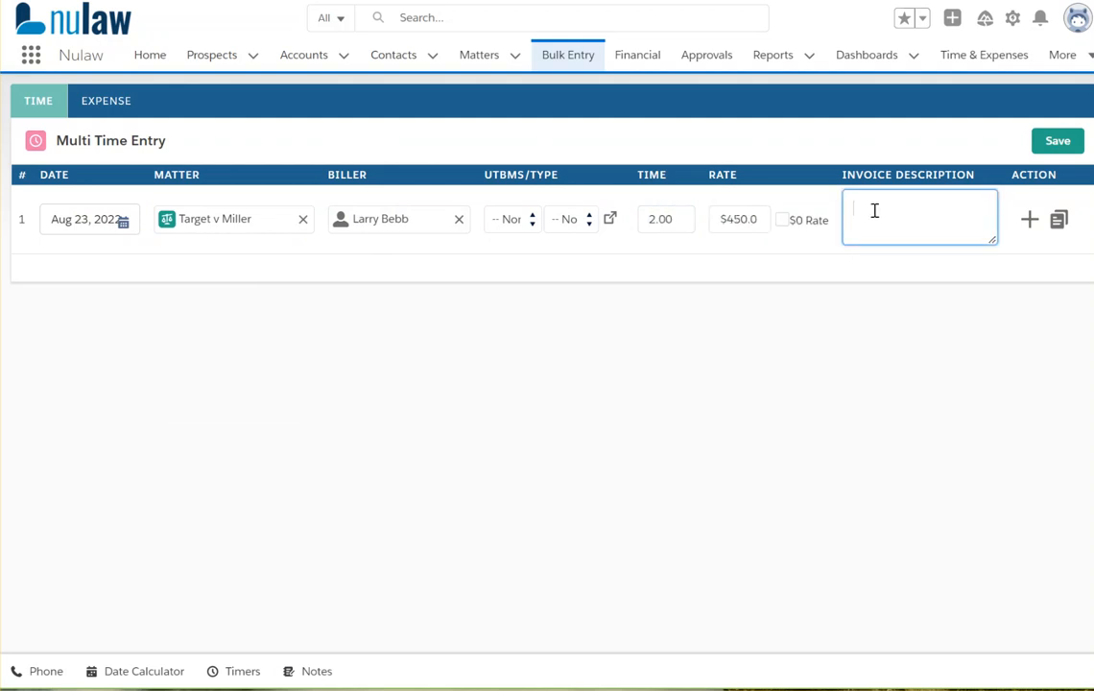
text(Discovery)
Step: Add a second bulk time row for the Target matter with 1 hour and the invoice description "Conf Call"
click(1030, 220)
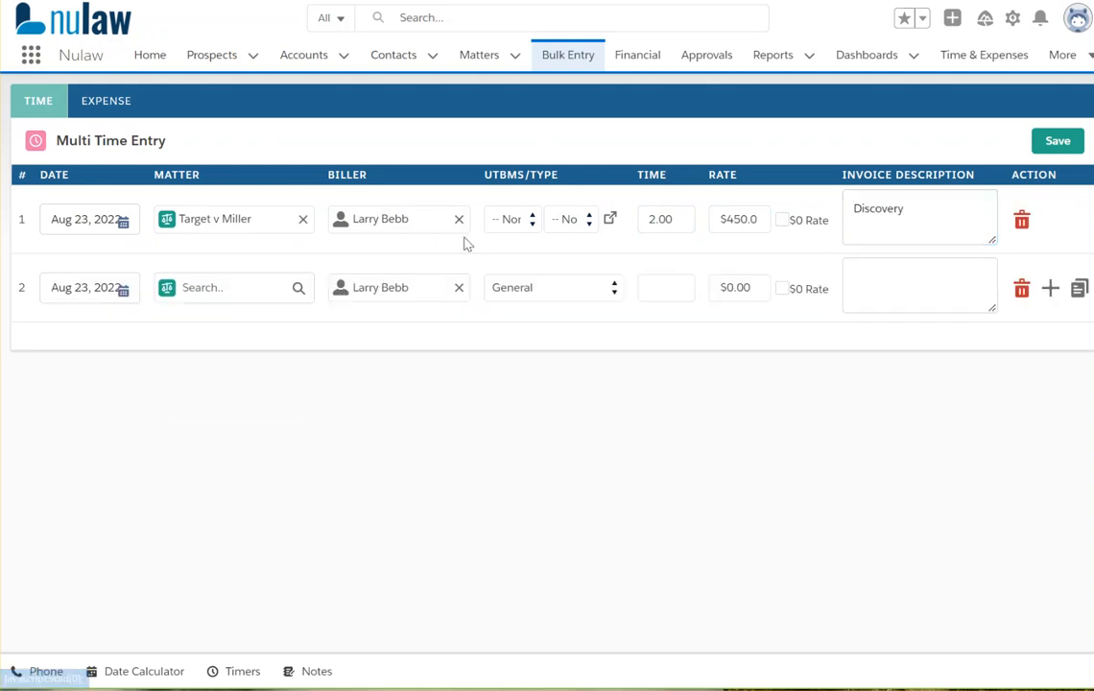
click(211, 290)
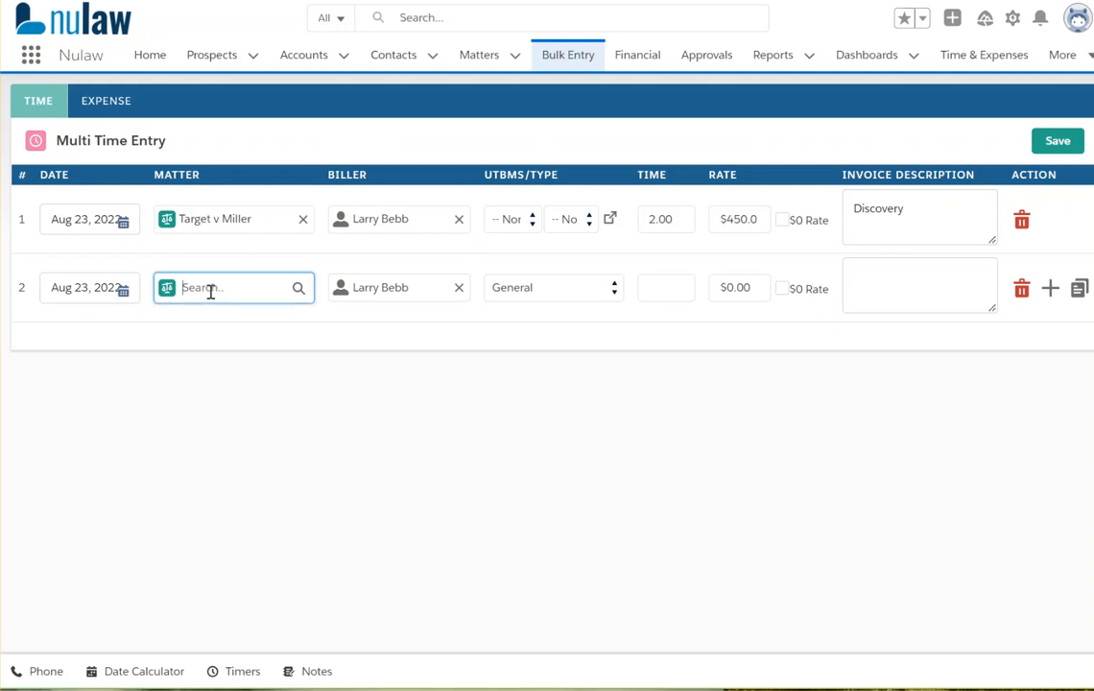
click(231, 332)
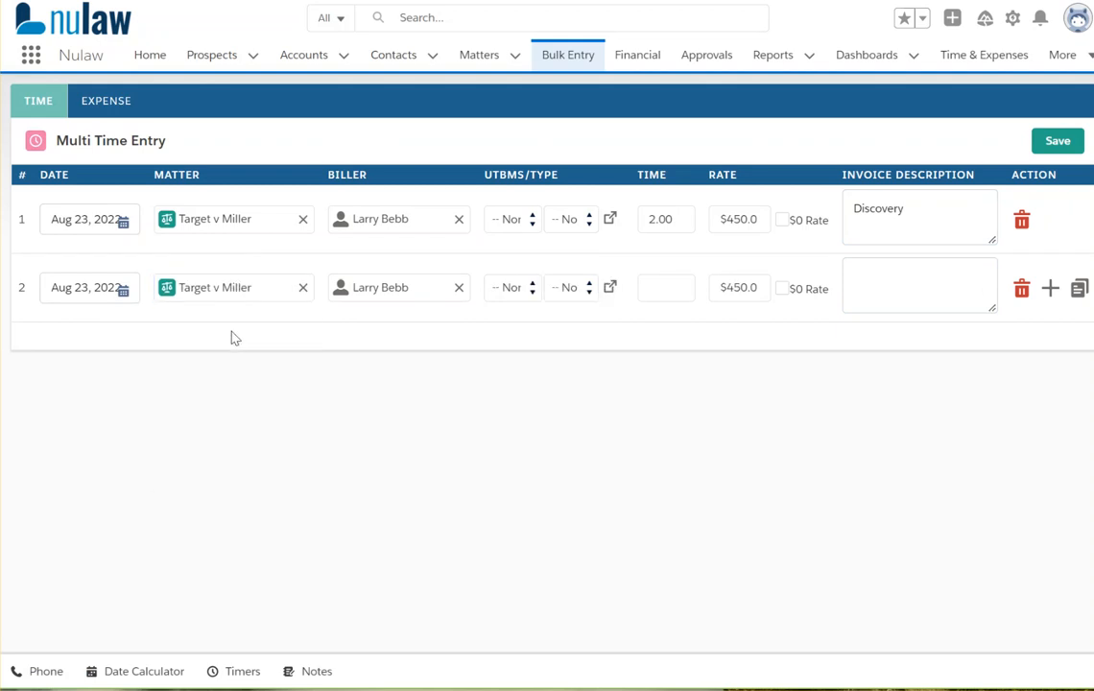
click(674, 290)
key(Tab)
key(Tab)
text(Conf CAll)
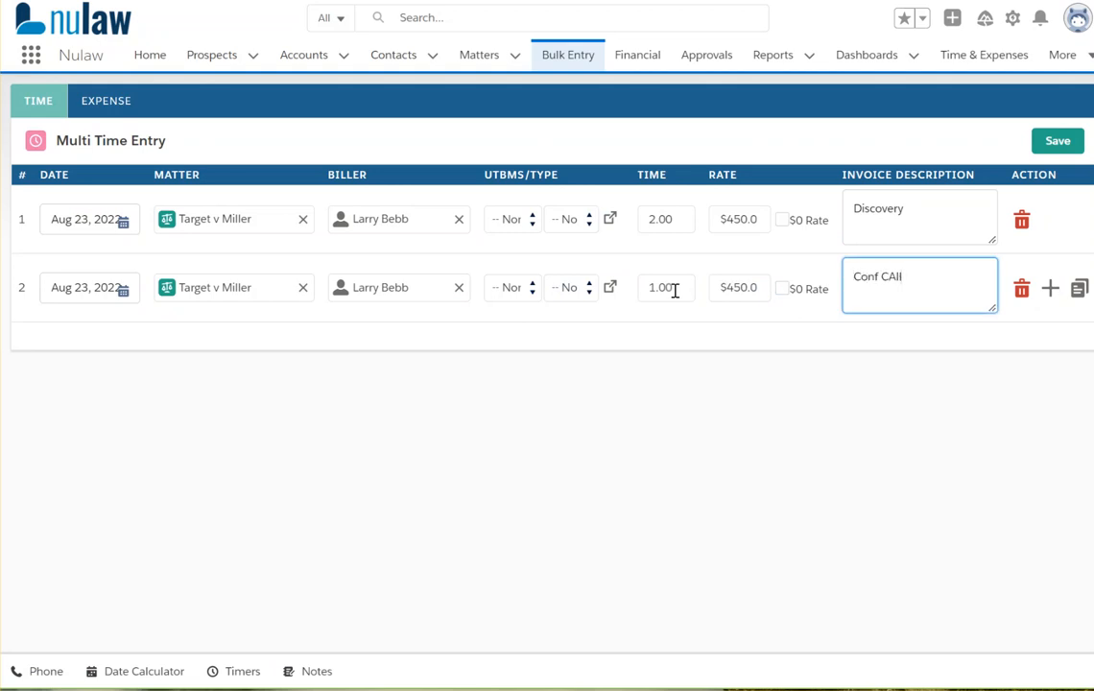
key(BackSpace)
text(all)
Step: Duplicate the second row, give the copy 3 hours, the description "Con Call" and the $0 rate, and save all entries
click(1079, 291)
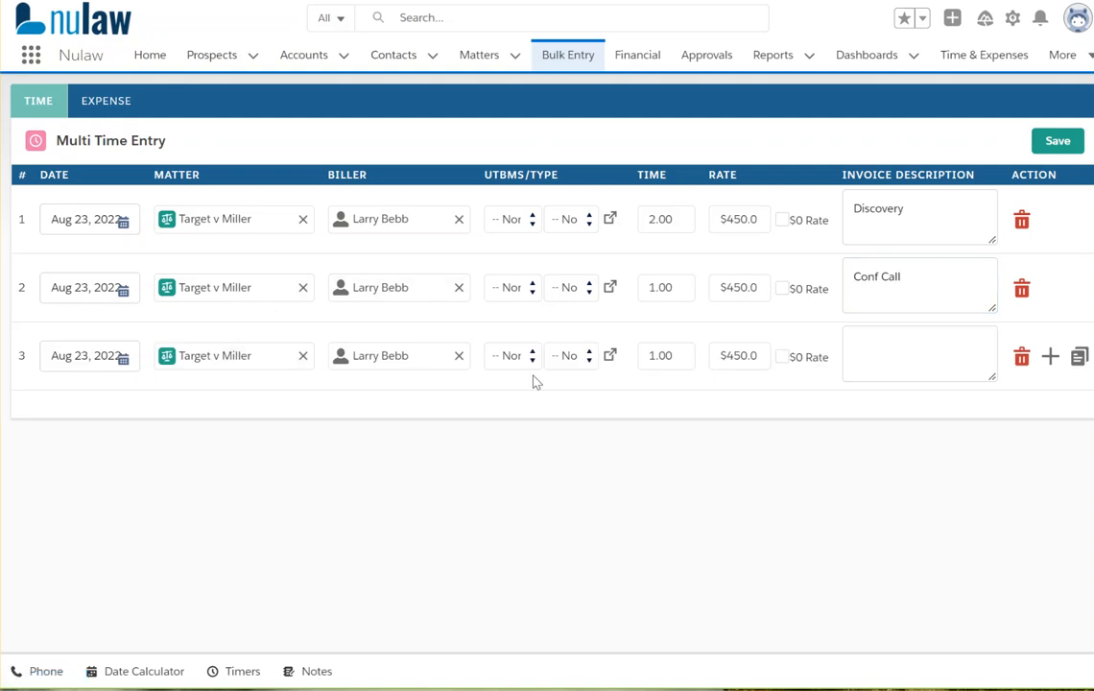
click(686, 356)
text(3)
key(Tab)
click(929, 357)
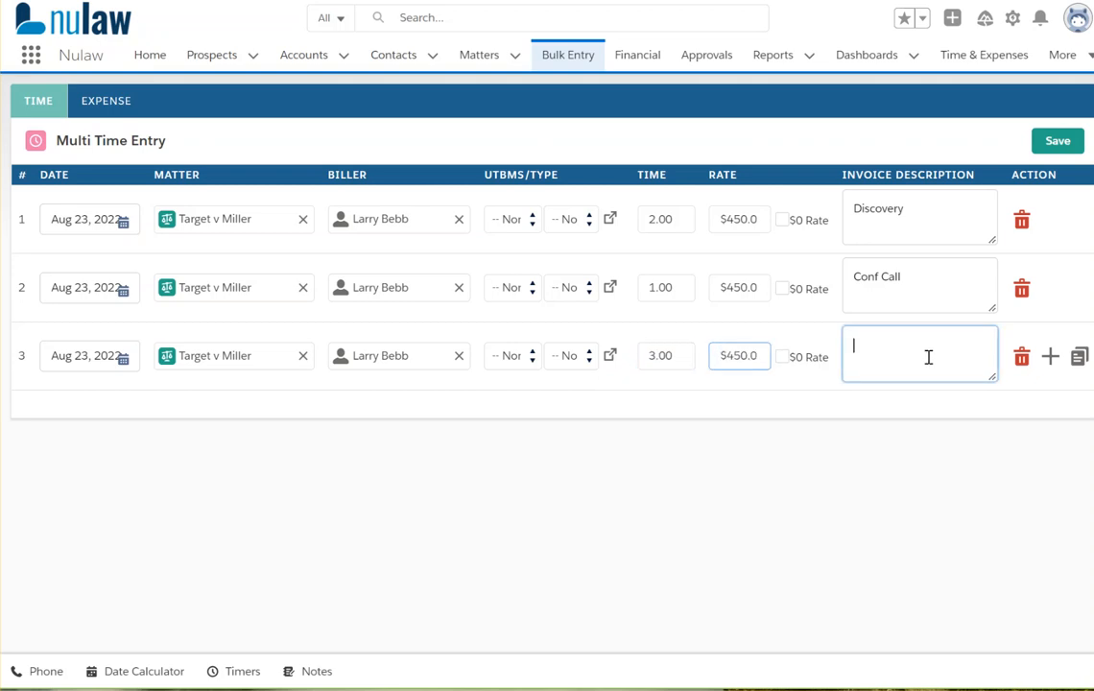
text(Con Call)
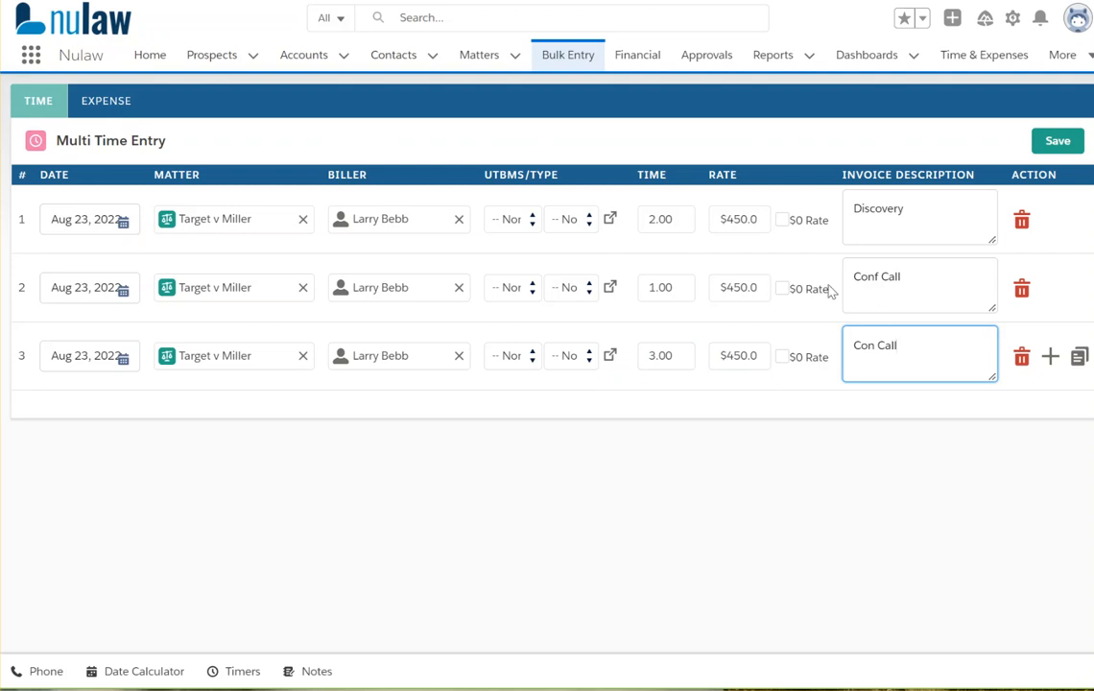
click(782, 358)
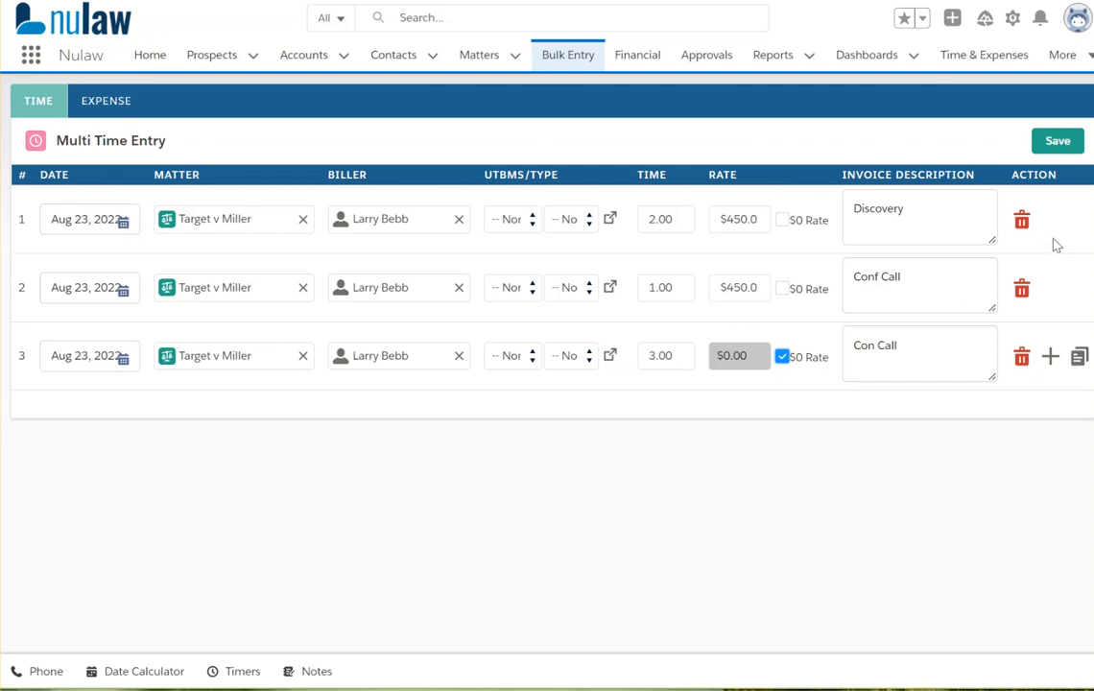
click(1059, 144)
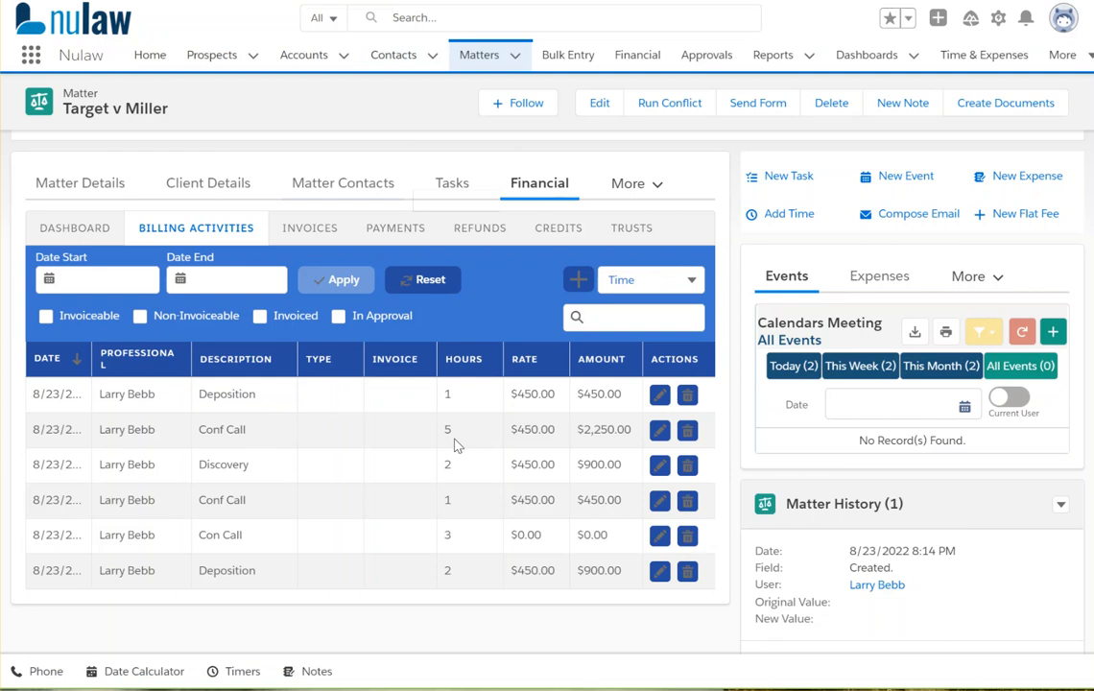
Step: Change the time of the matter's 5-hour Conf Call entry to 0.5 hours and save it
click(661, 434)
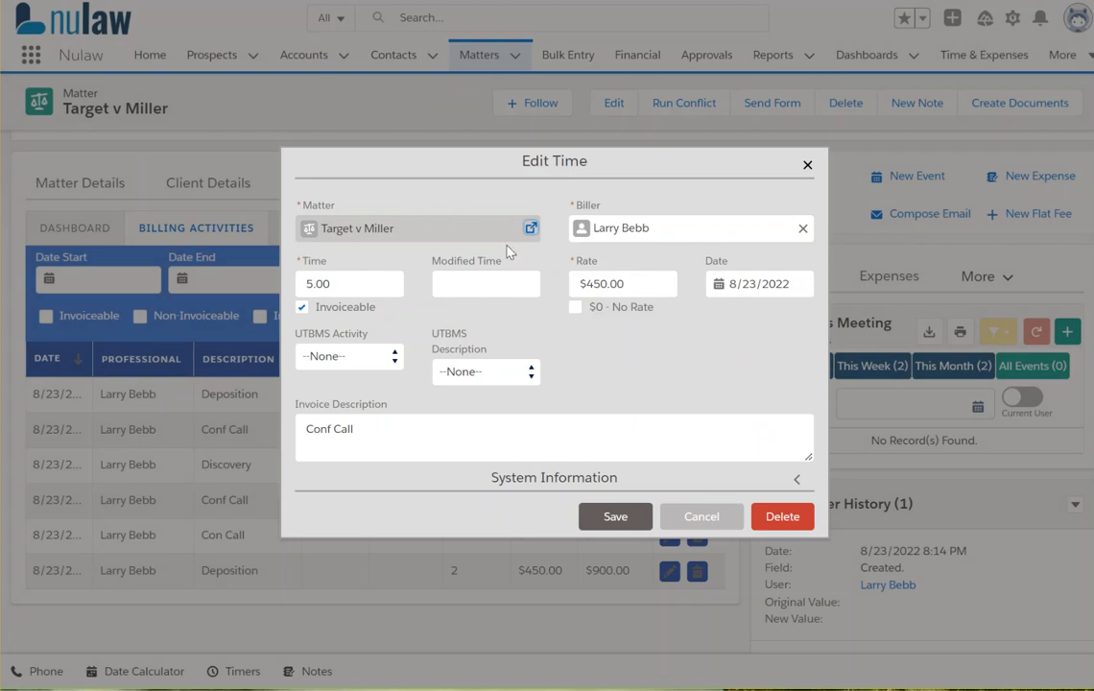
click(357, 285)
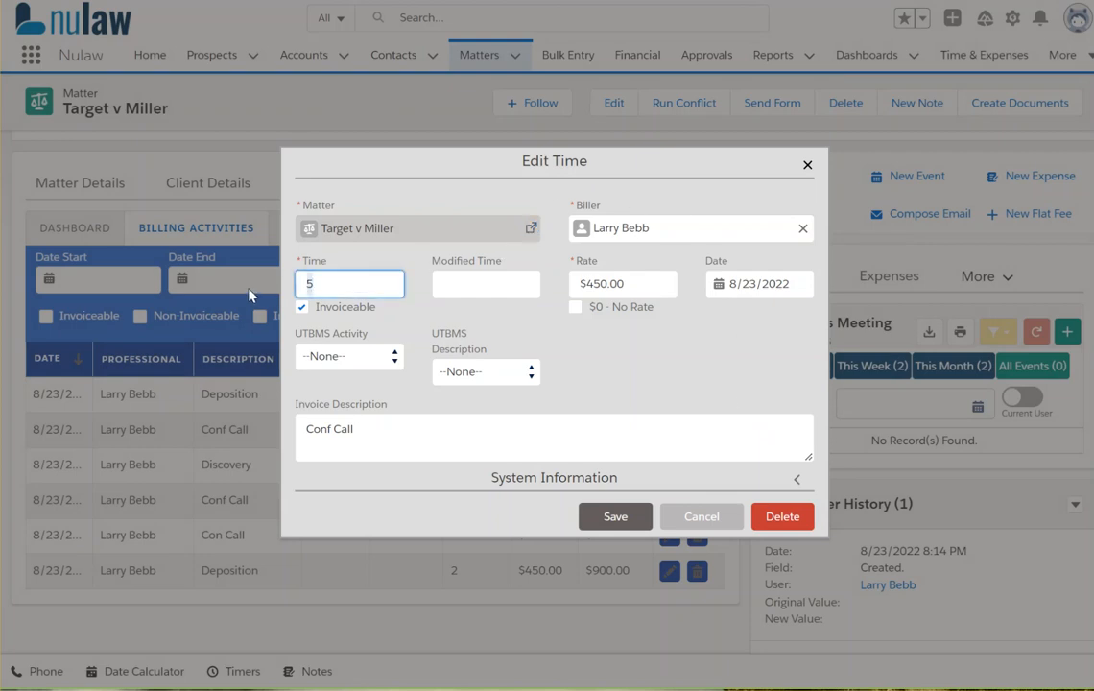
key(BackSpace)
text(.5)
key(Tab)
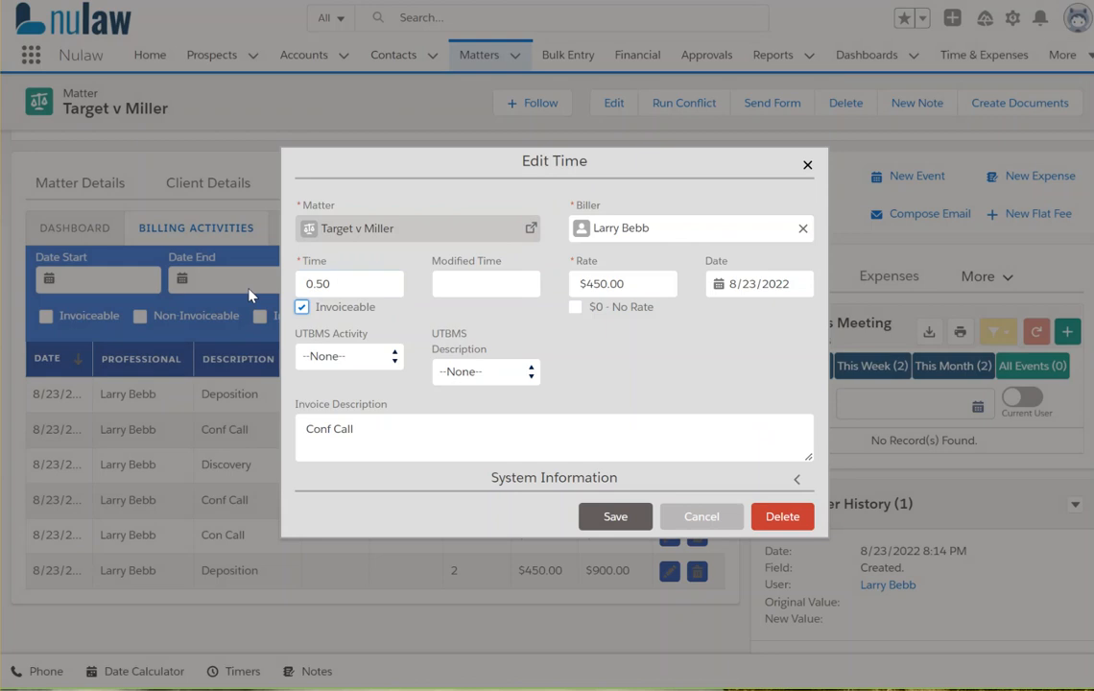
click(627, 526)
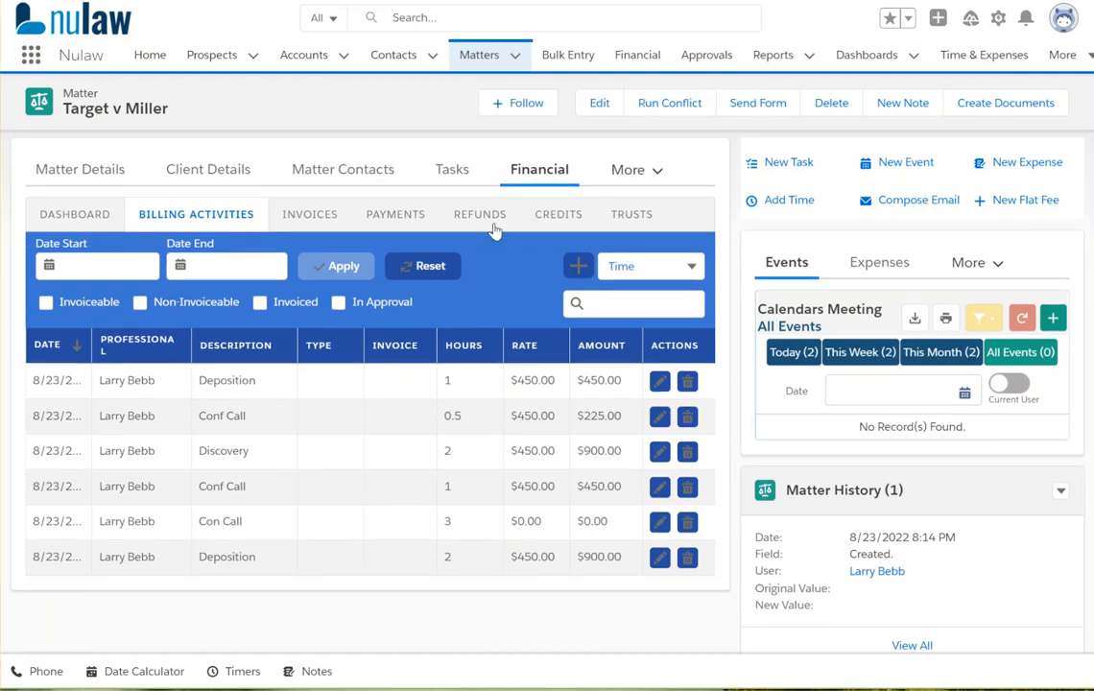
Step: Open the 1-hour Deposition entry for editing, toggling Invoiceable off and on and $0 - No Rate on and off
click(660, 382)
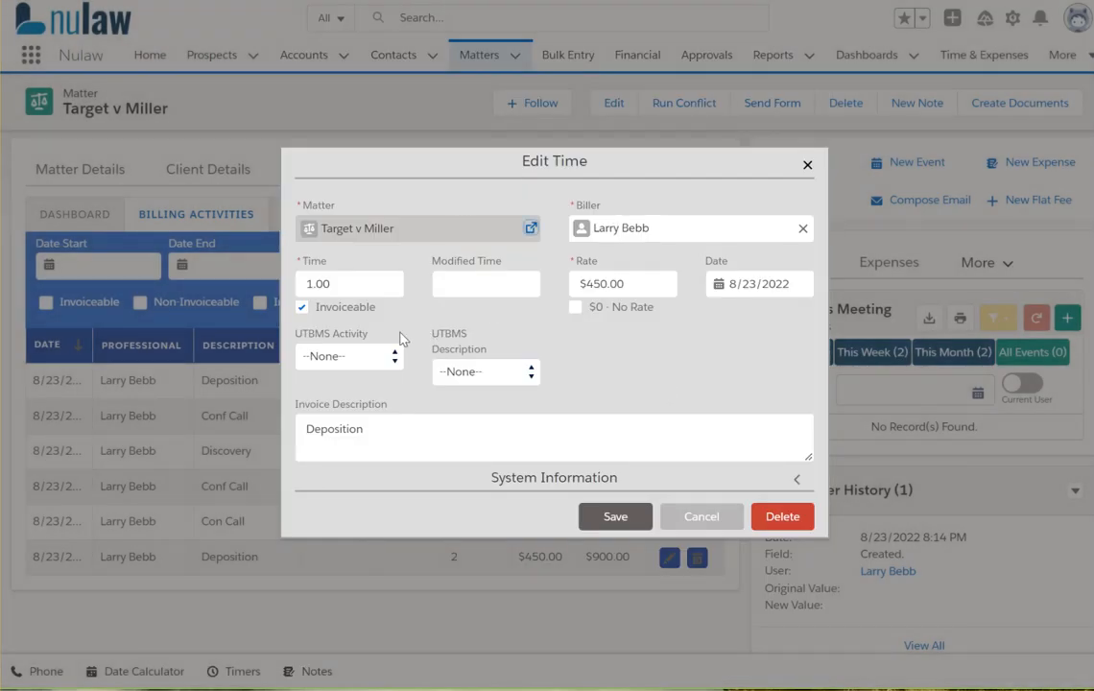
click(302, 308)
click(302, 308)
click(577, 309)
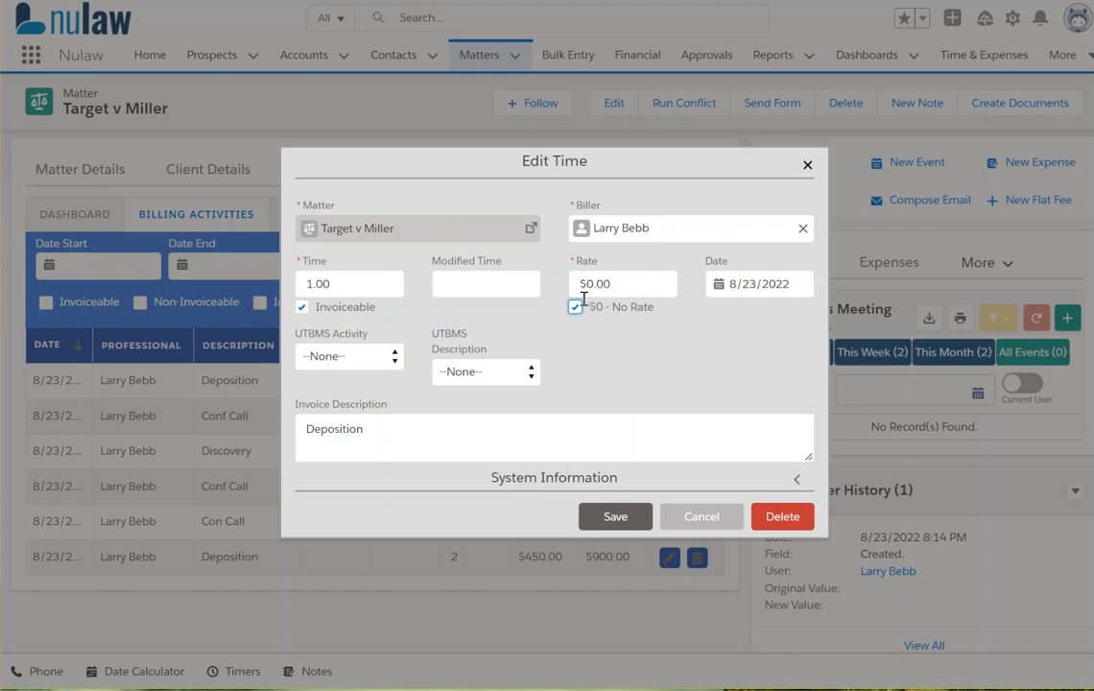
click(575, 308)
Step: Set the Deposition entry's modified time to 2 hours and save it
click(463, 286)
text(2)
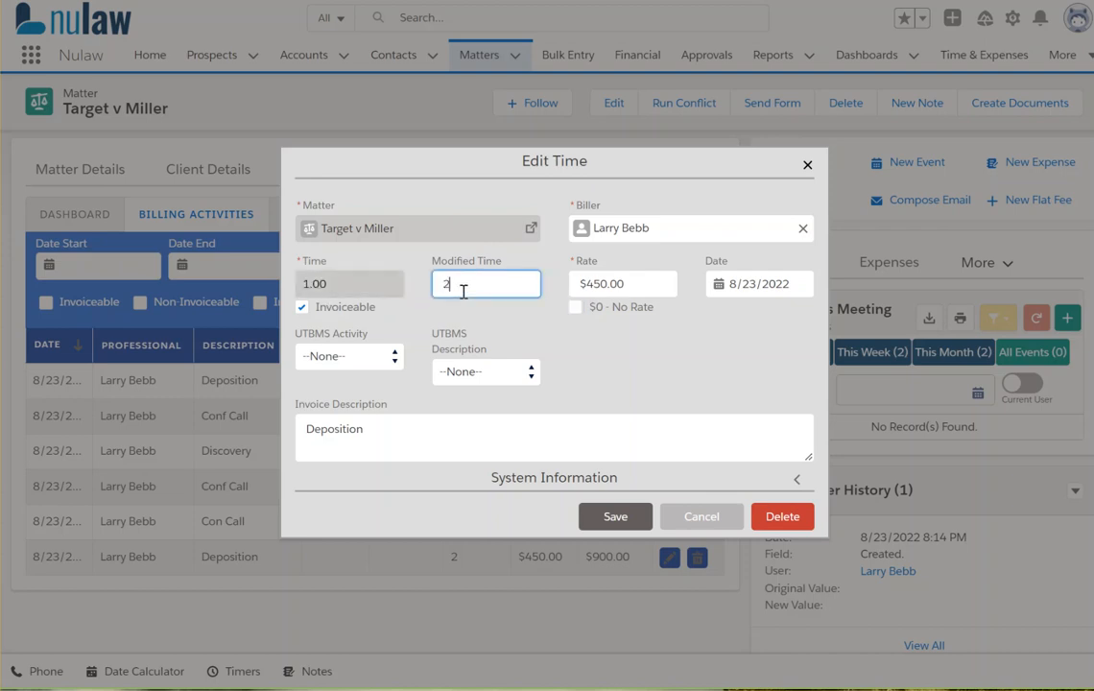
key(Tab)
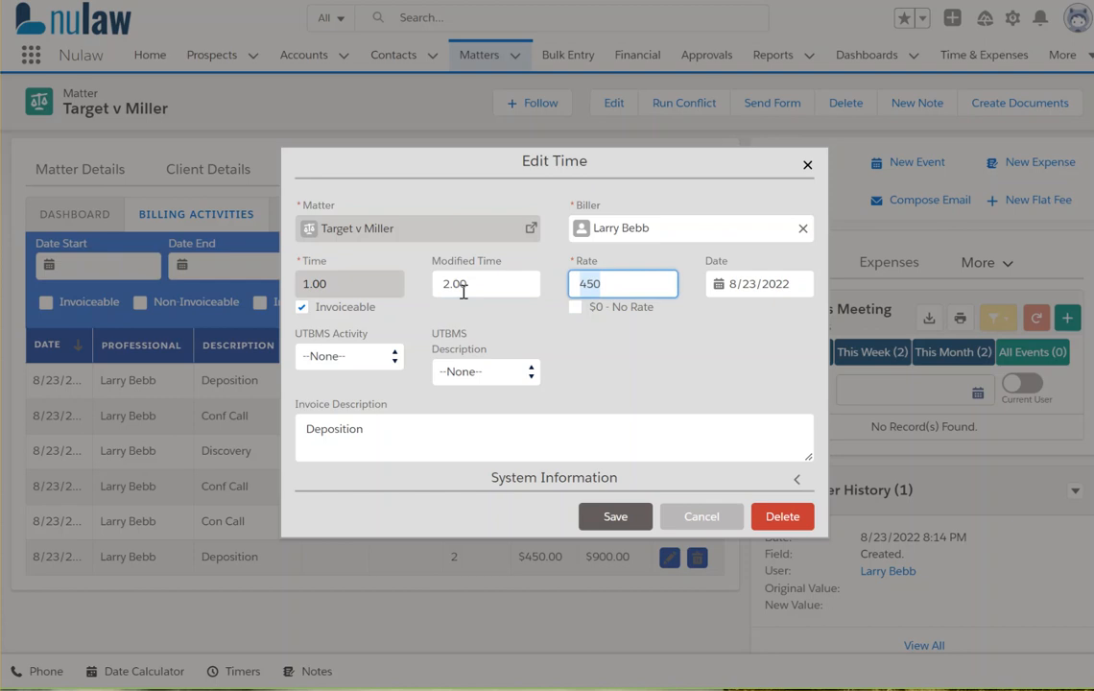
click(620, 518)
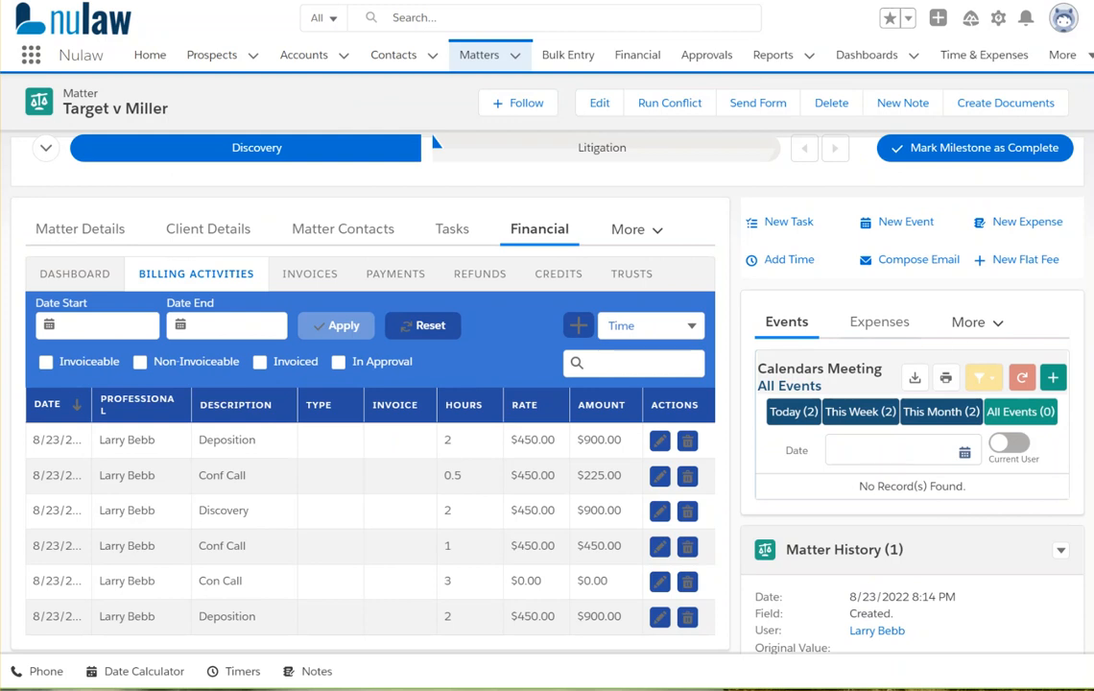
scroll(547, 394, down, 1)
scroll(612, 227, down, 2)
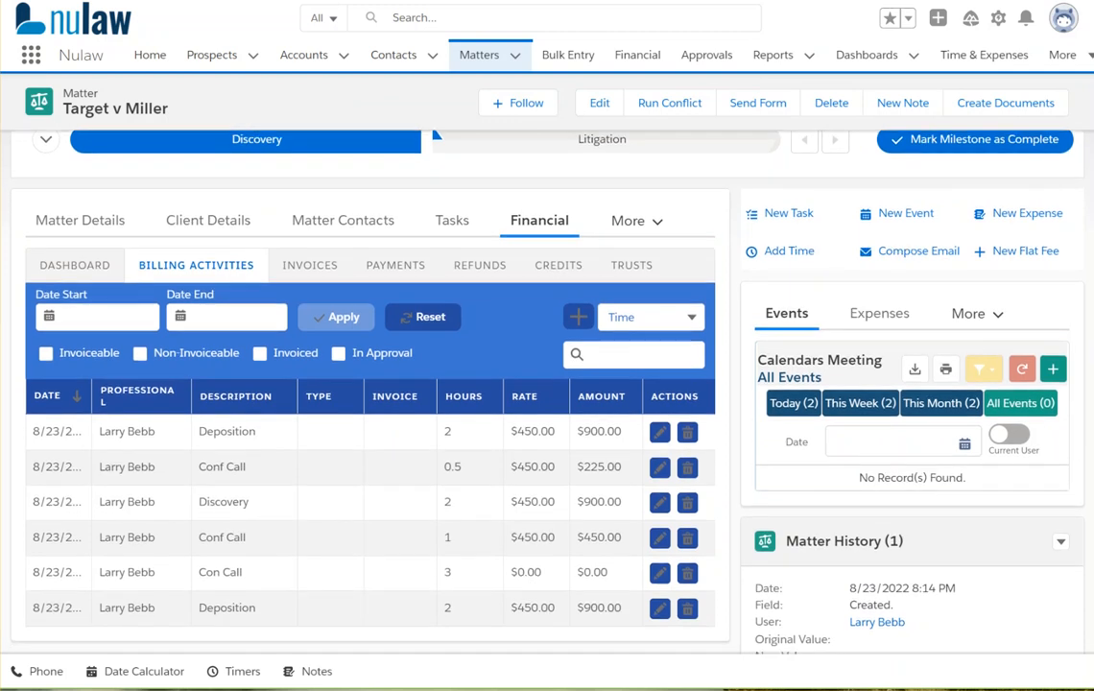